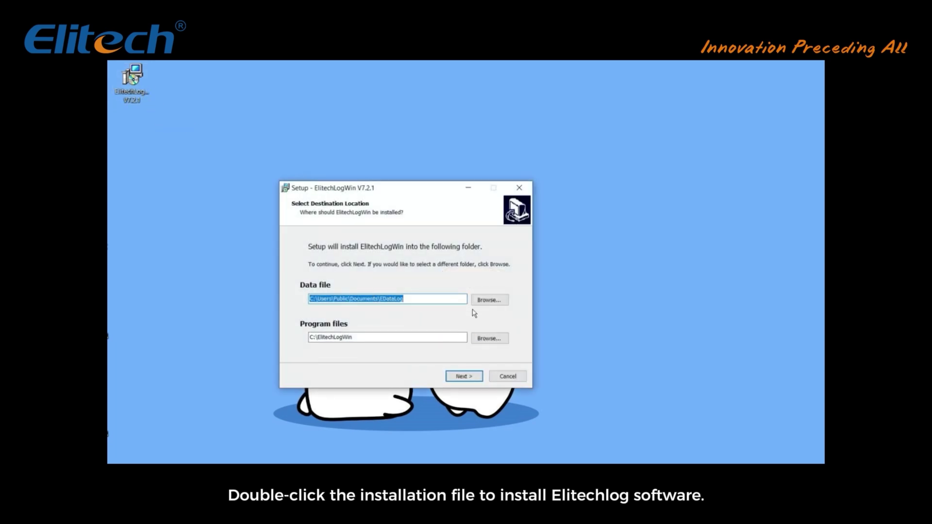
Step: Accept the default C:\ElitechLogWin folder and start menu folder, then install ElitechLogWin V7.2.1
left_click(464, 376)
left_click(463, 378)
left_click(463, 377)
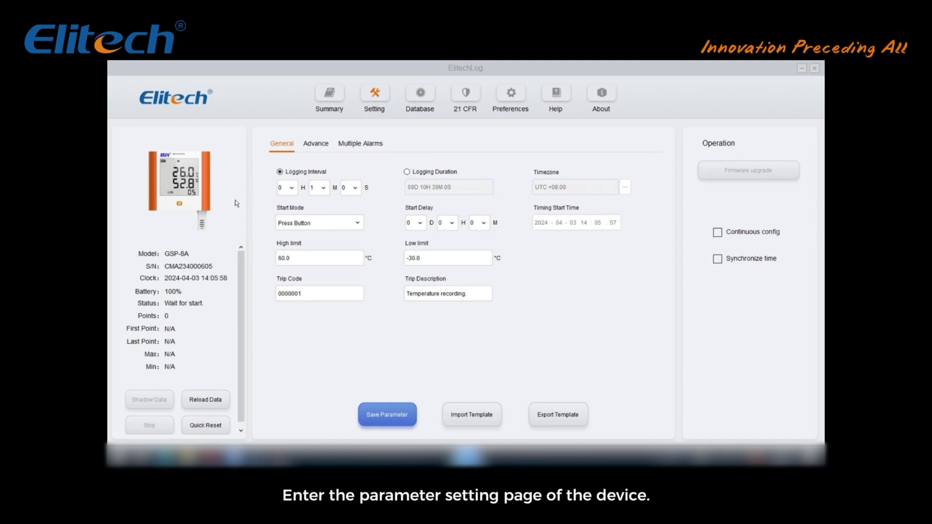
Step: Review the interval and 6-day duration options, keep the 1-minute logging interval, and bring up the time zones
left_click(344, 189)
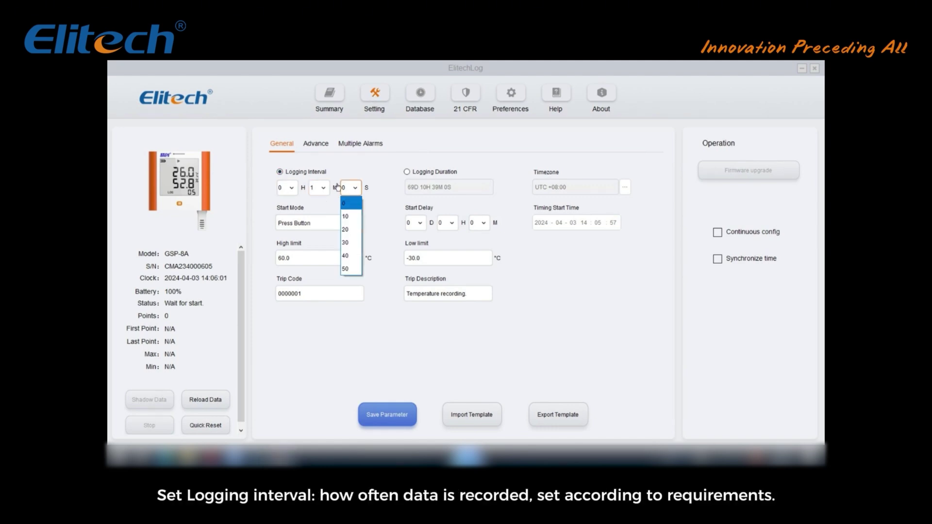
left_click(407, 177)
left_click(407, 172)
left_click(430, 187)
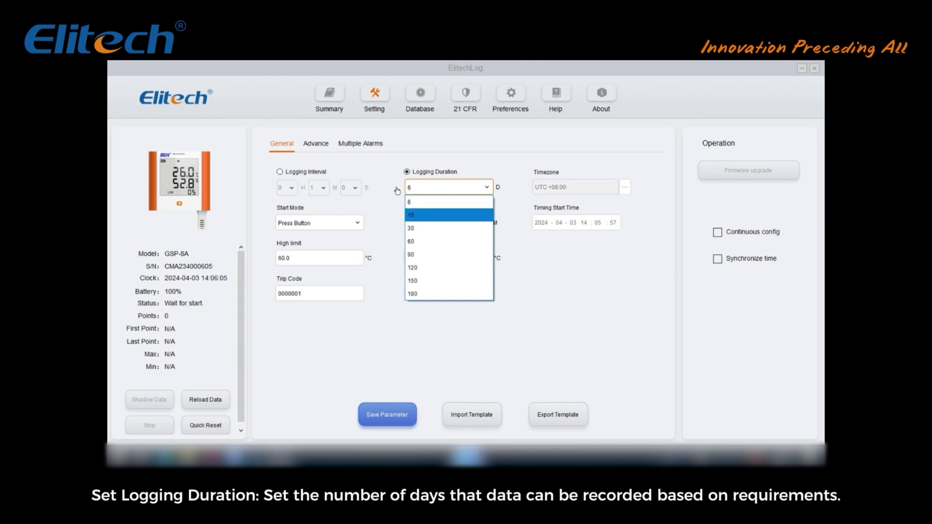
left_click(389, 173)
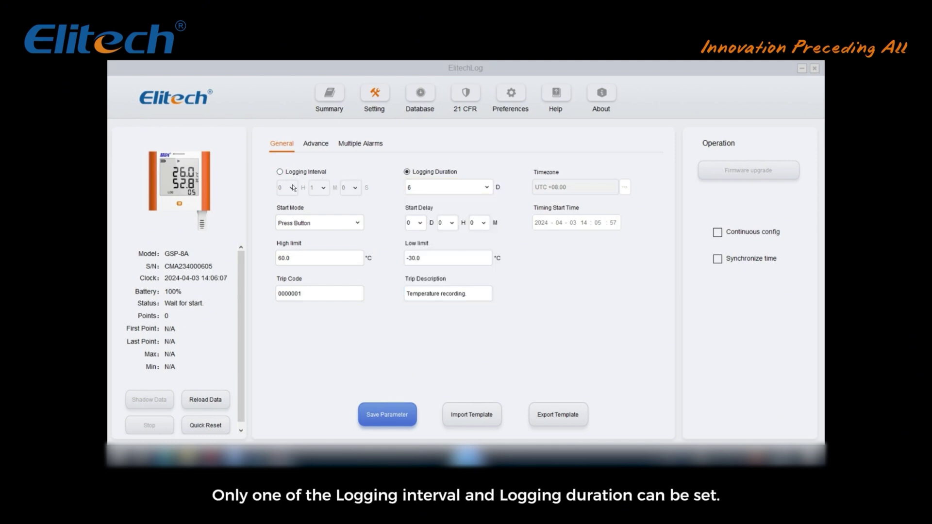
left_click(280, 172)
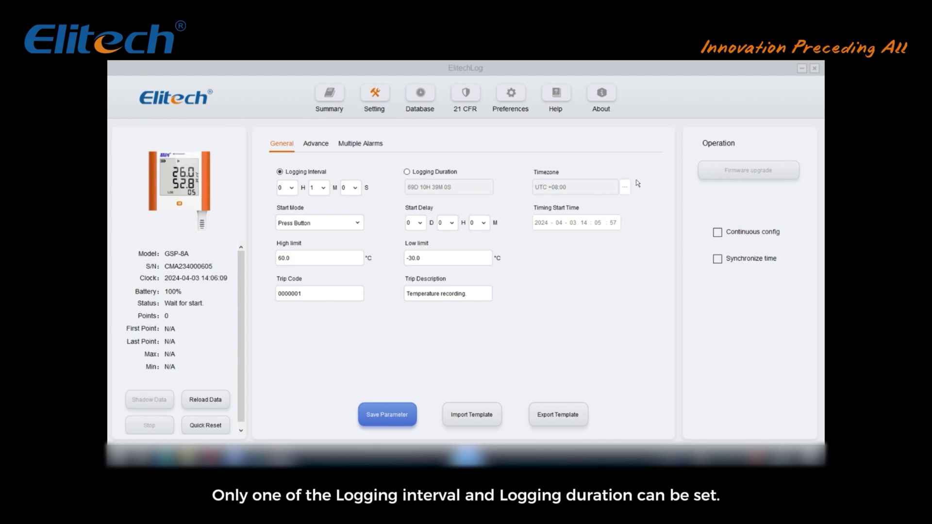
left_click(625, 187)
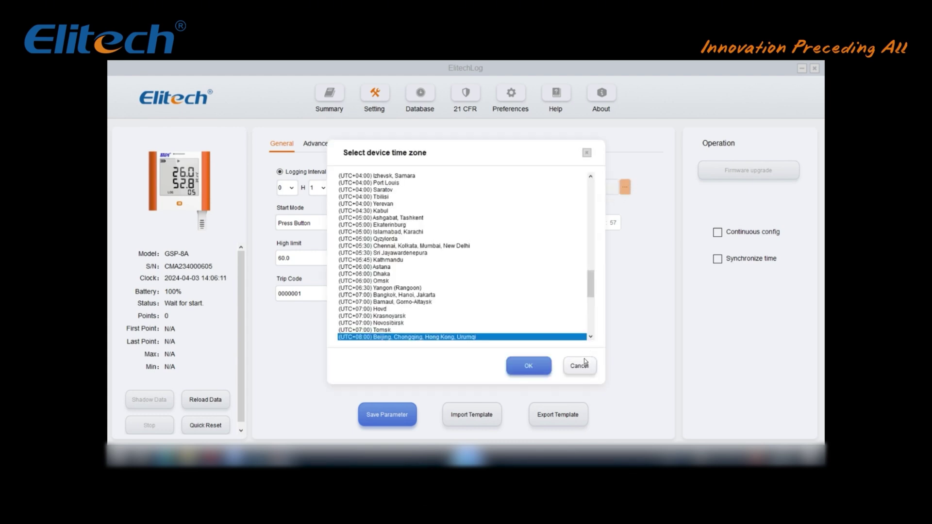
Step: Keep time zone UTC+08:00 and, after trying Start Immediately and Press Button, choose Timed Start
left_click(579, 366)
left_click(349, 223)
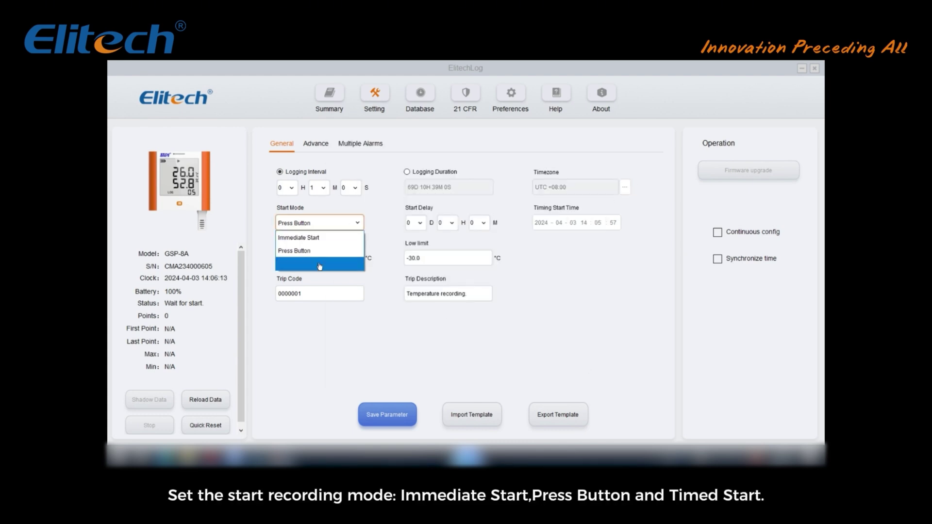
left_click(320, 238)
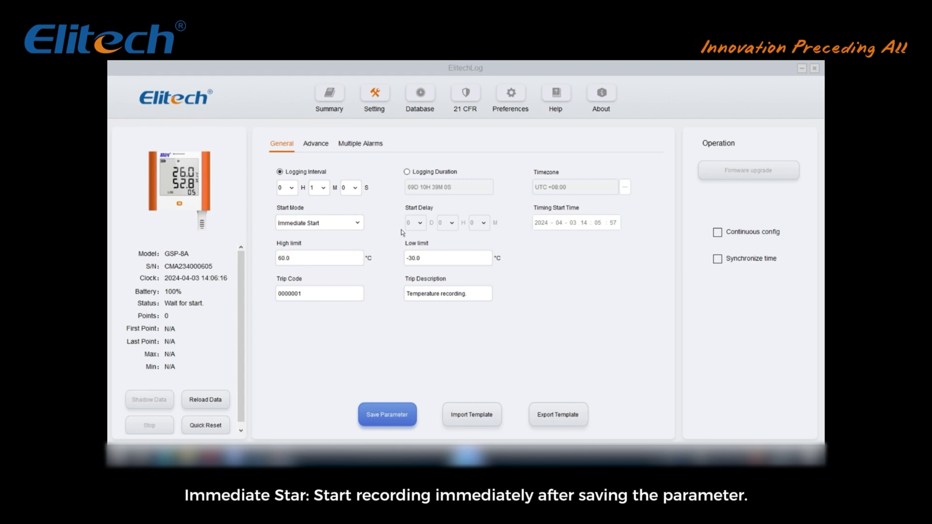
left_click(359, 223)
left_click(357, 247)
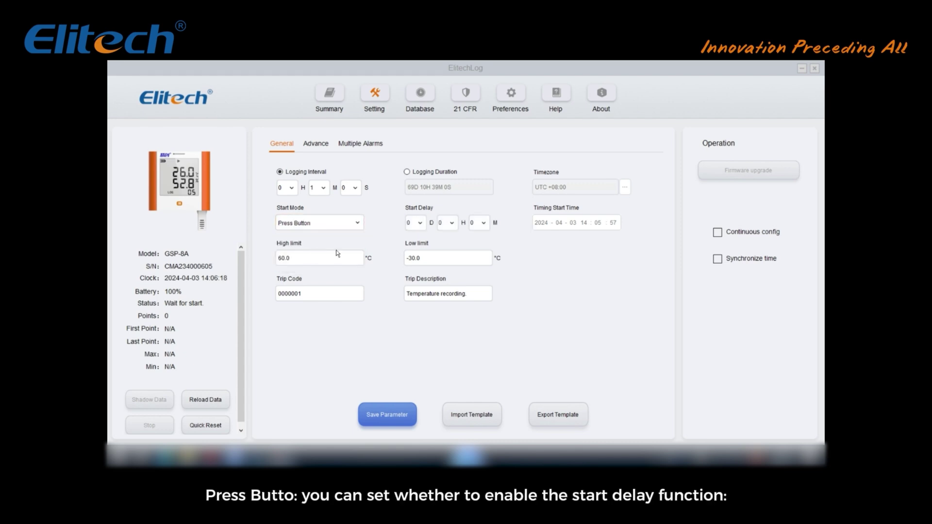
left_click(486, 226)
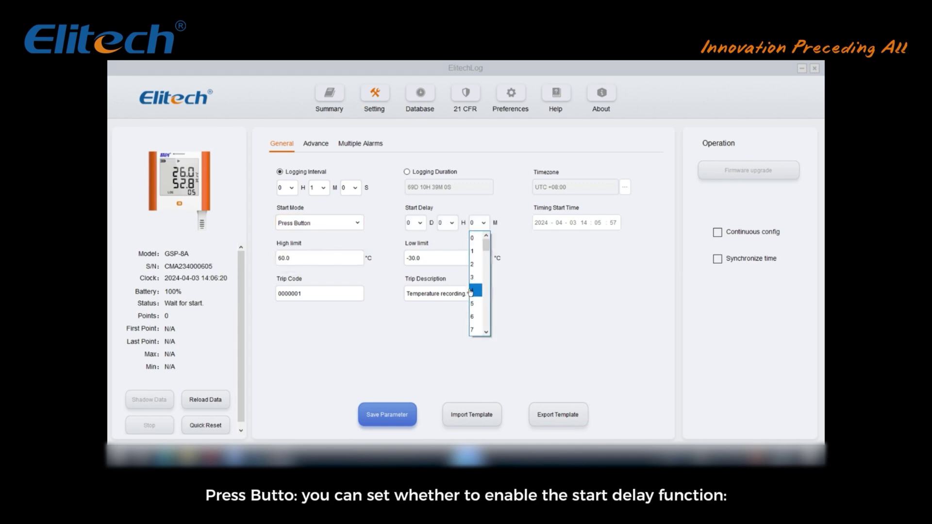
left_click(396, 226)
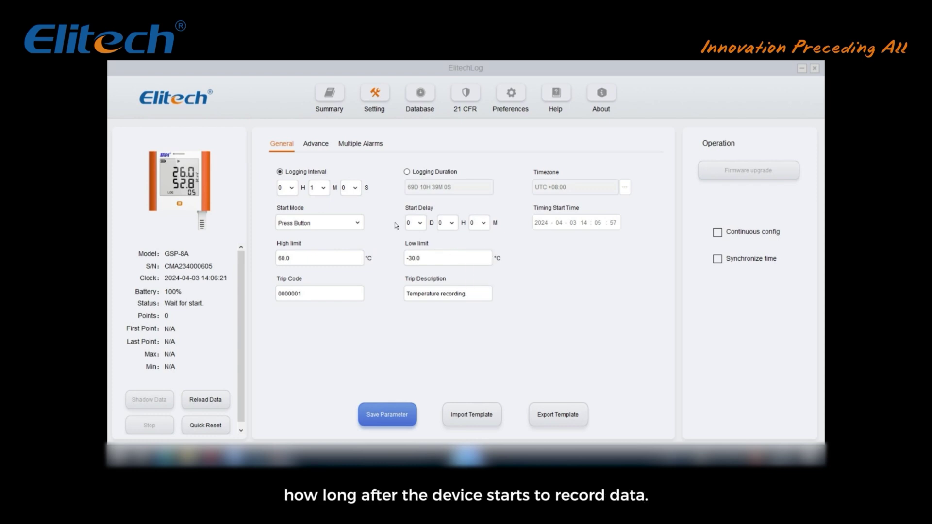
left_click(342, 228)
left_click(311, 263)
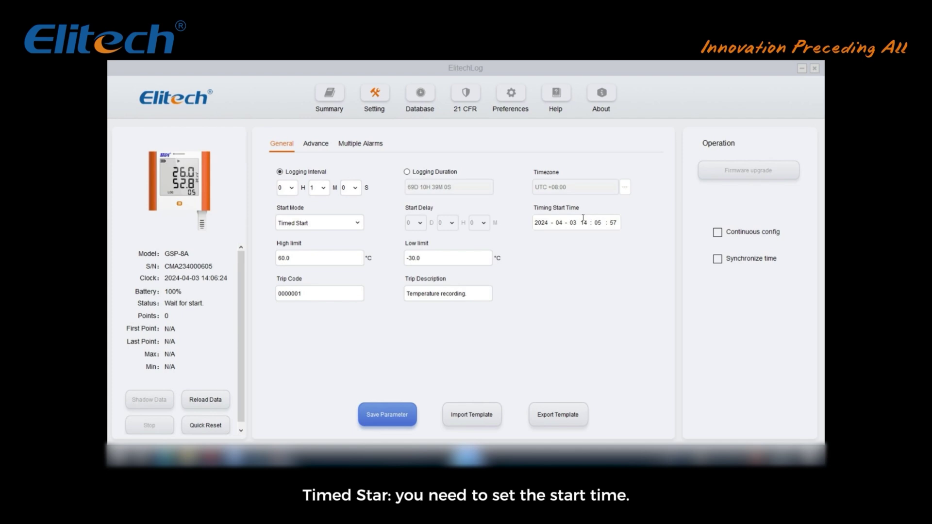
Step: Review the 60.0 °C high and -30.0 °C low temperature limit fields
left_click(348, 261)
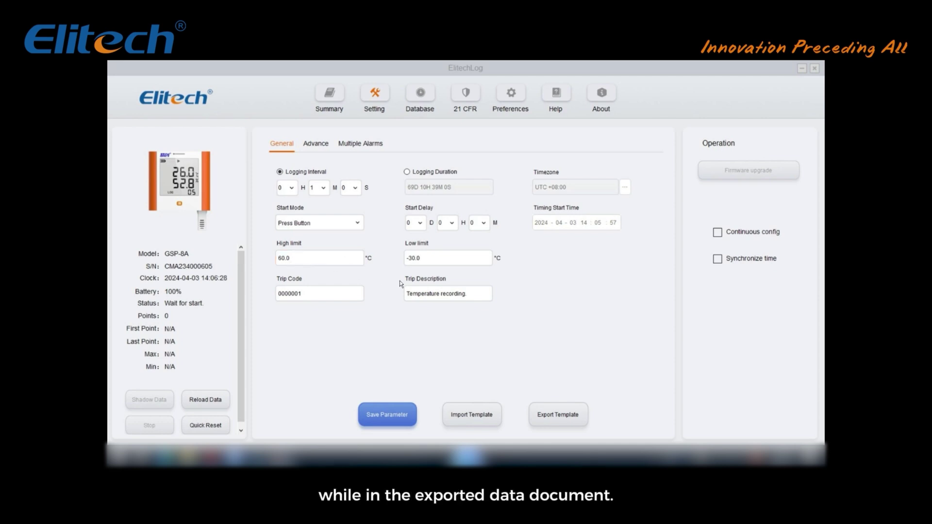
left_click(442, 262)
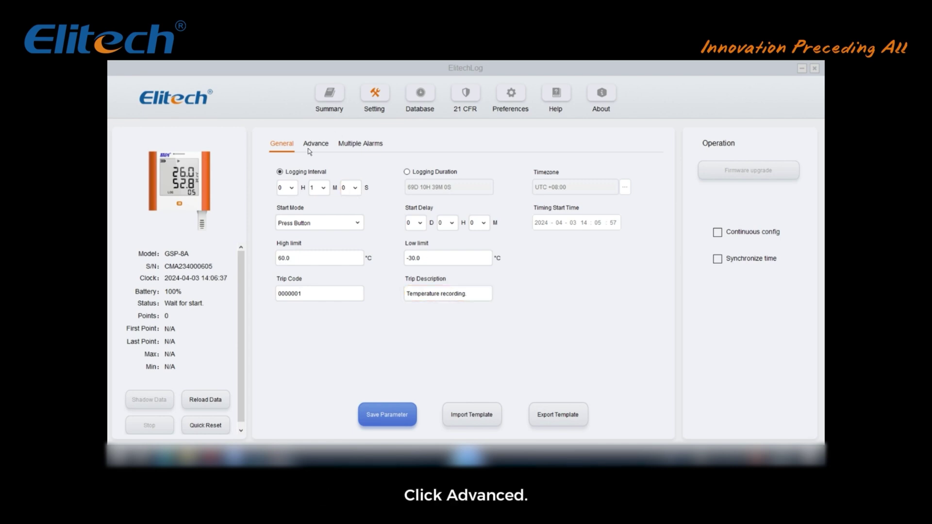
Step: On the Advance tab, keep °C as temperature unit and Chinese as PDF language
left_click(323, 144)
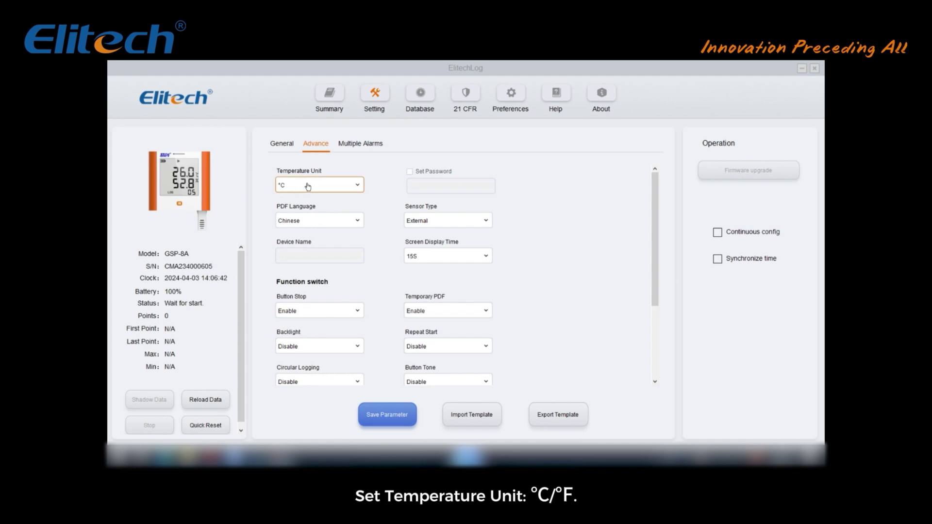
left_click(305, 186)
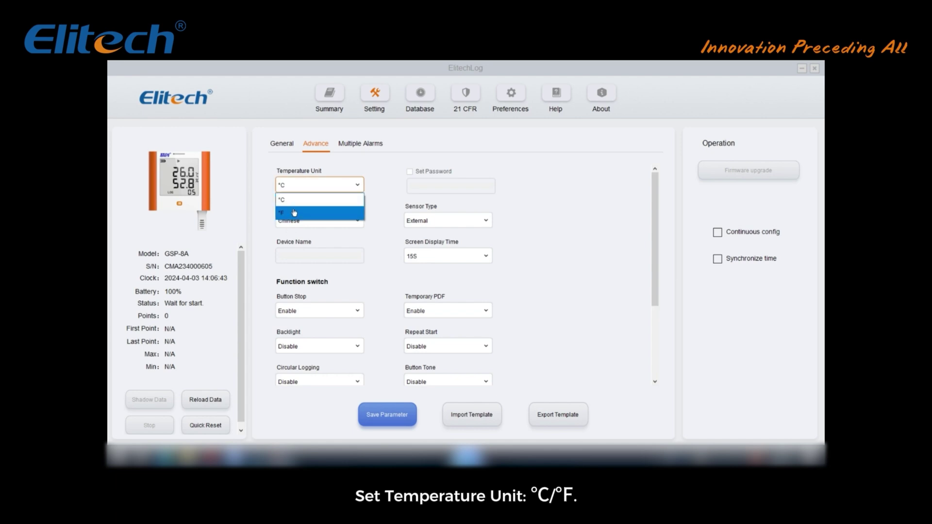
left_click(381, 184)
left_click(314, 222)
left_click(376, 205)
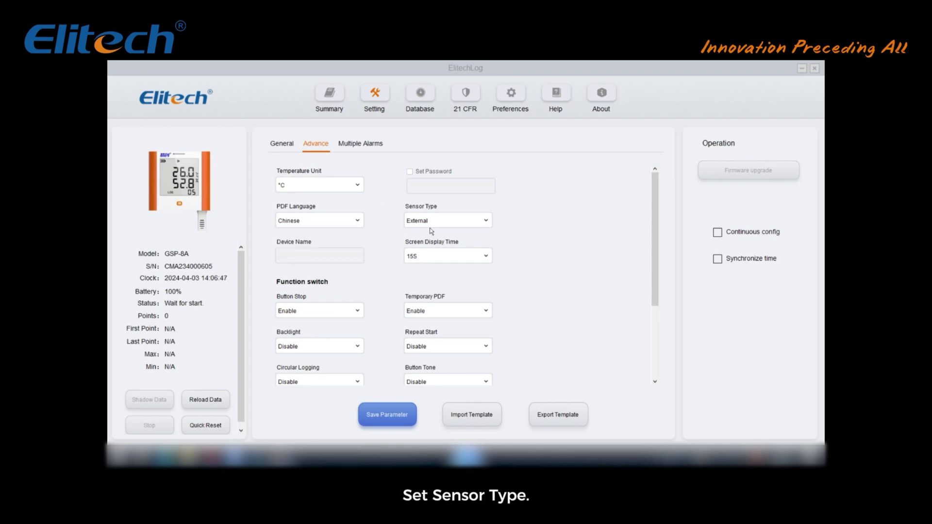
Step: Set the sensor type to External and keep the 15S screen display time
left_click(432, 221)
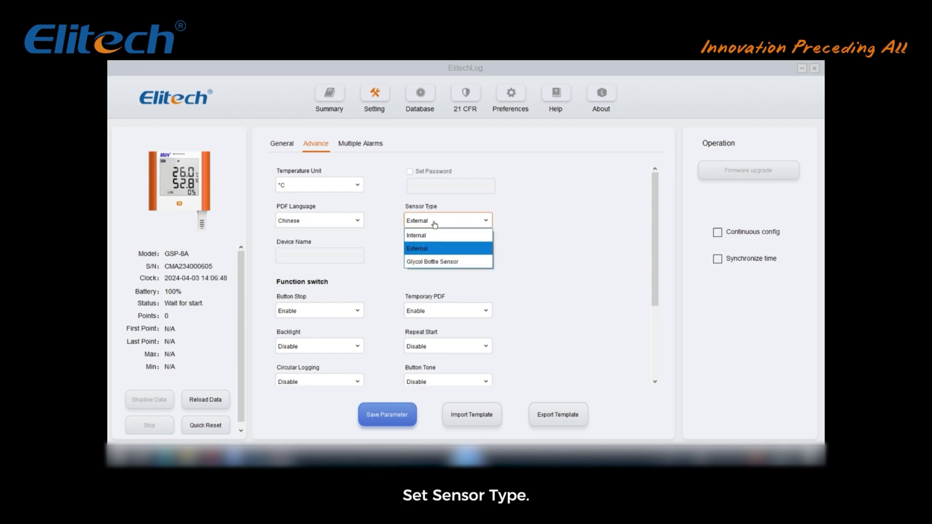
left_click(418, 250)
left_click(454, 258)
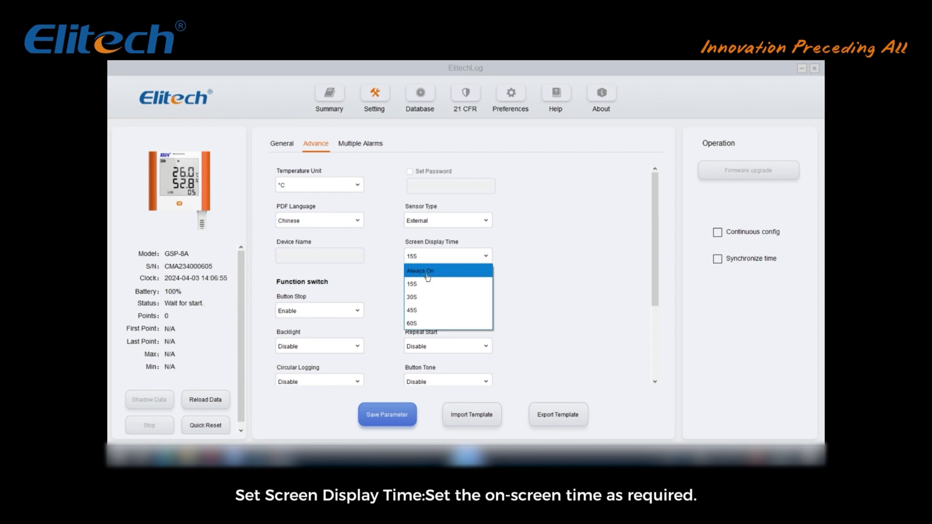
left_click(376, 288)
left_click(349, 315)
Step: Keep Button Stop and Temporary PDF enabled, and Backlight and Repeat Start disabled
left_click(412, 313)
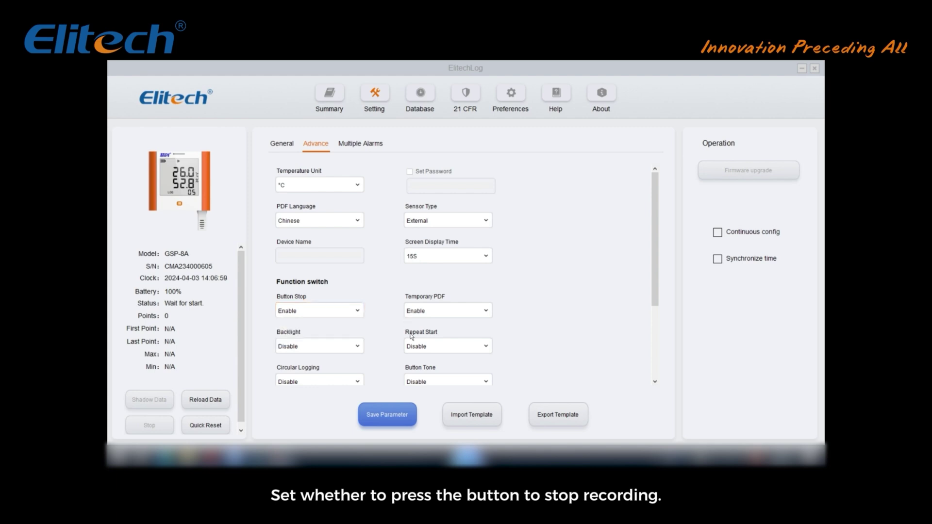
left_click(412, 312)
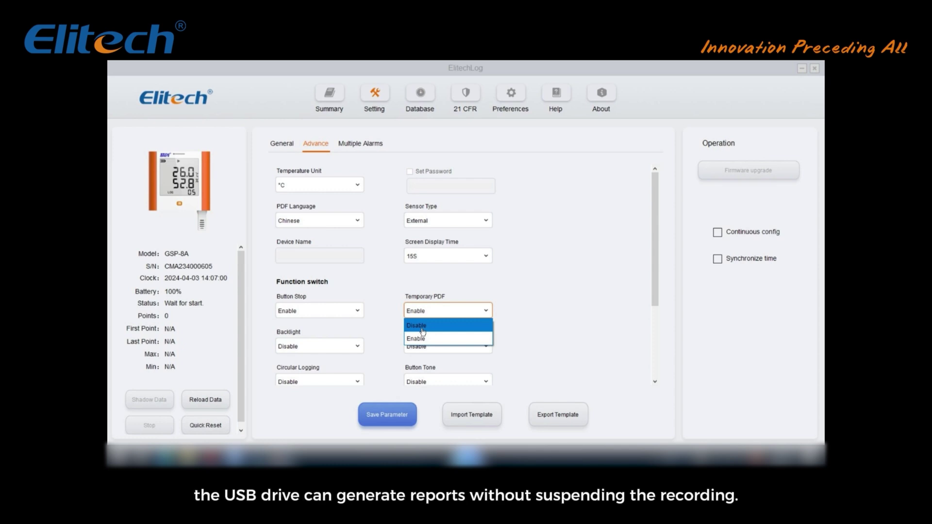
left_click(377, 310)
left_click(347, 348)
left_click(353, 351)
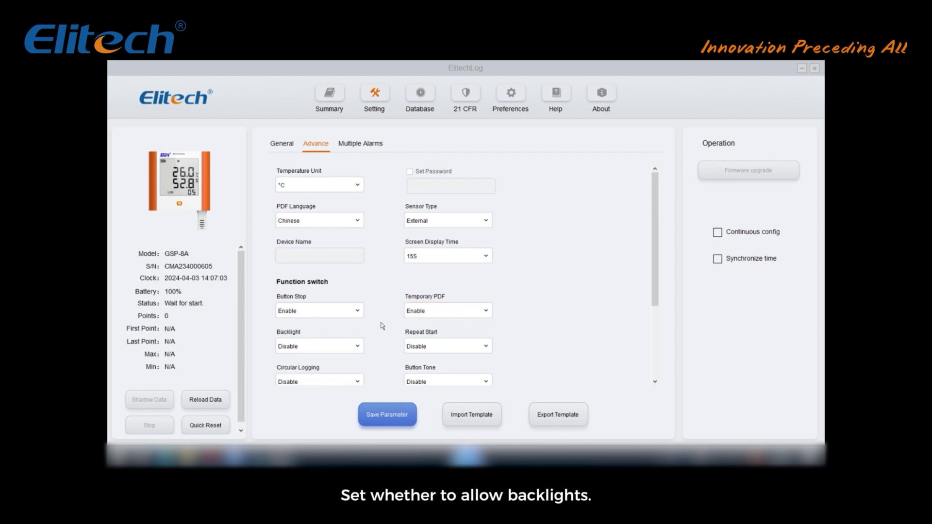
left_click(414, 347)
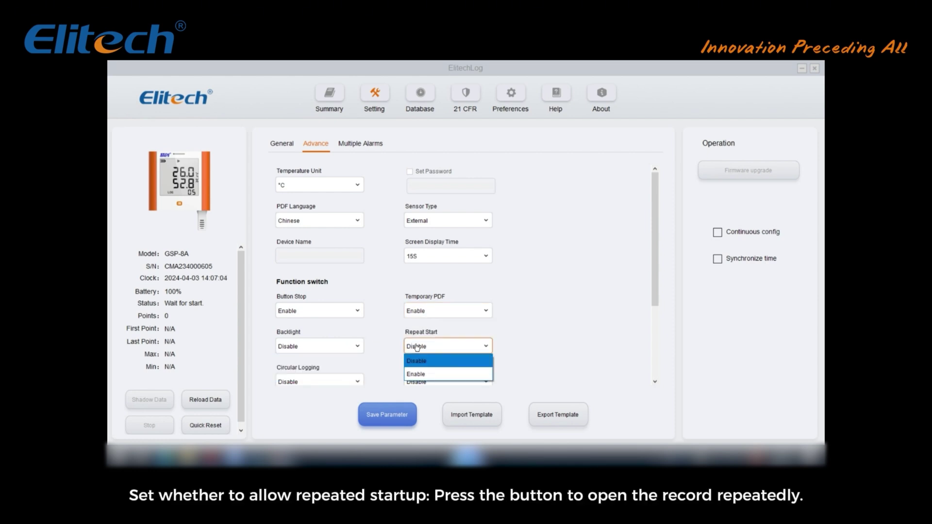
left_click(381, 351)
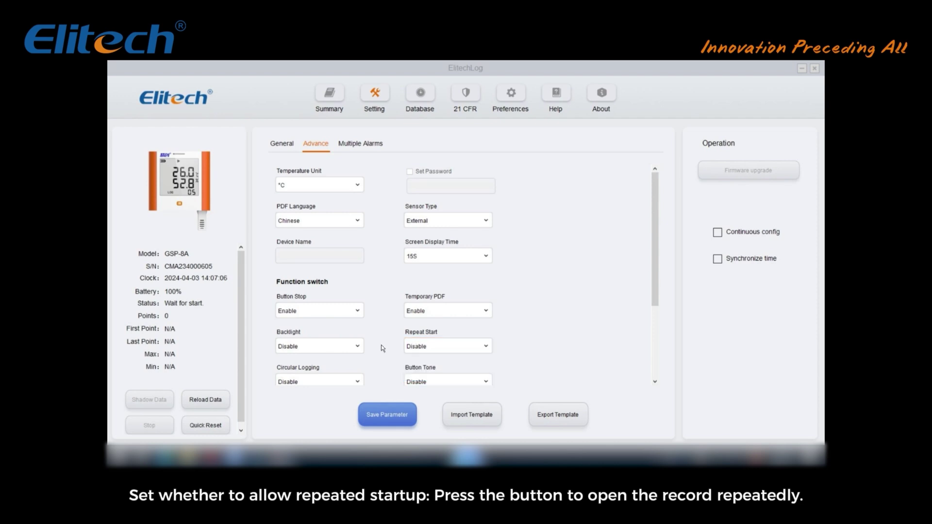
Step: Leave circular logging, button tone, alarm interval shortening and audible alarm disabled, then view Multiple Alarms
scroll(380, 344, "down", 3)
left_click(351, 268)
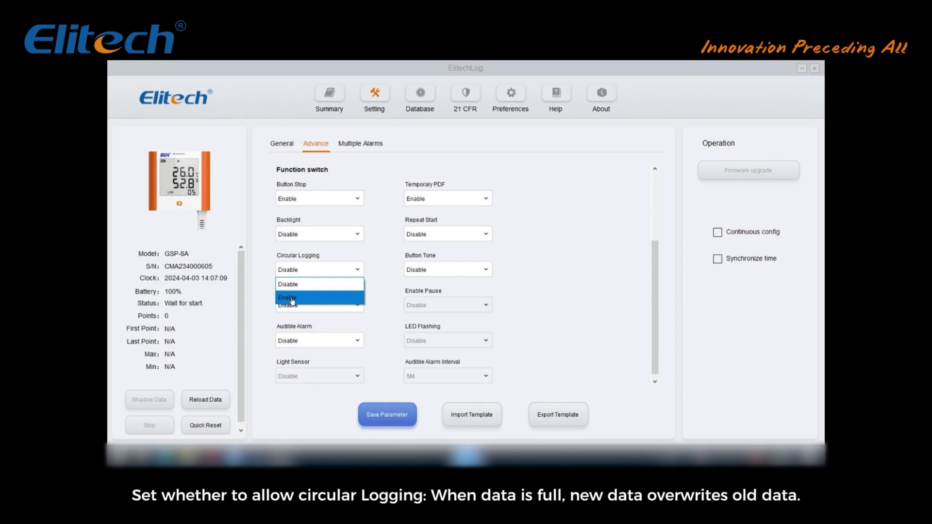
left_click(377, 256)
left_click(433, 272)
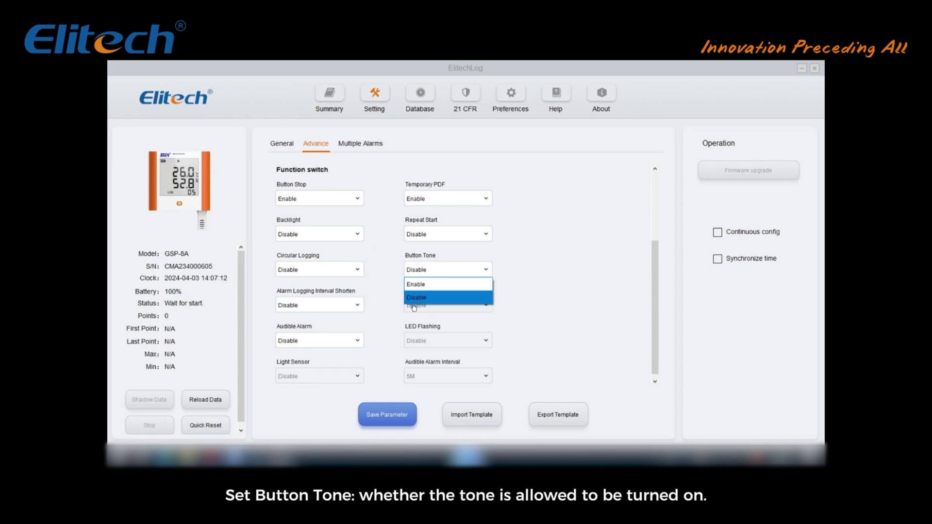
left_click(377, 298)
left_click(352, 305)
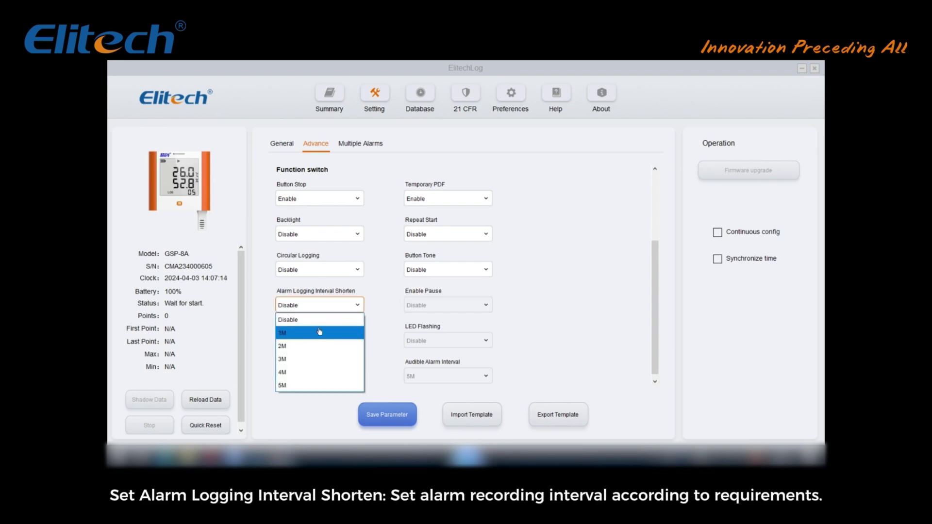
left_click(388, 315)
left_click(348, 341)
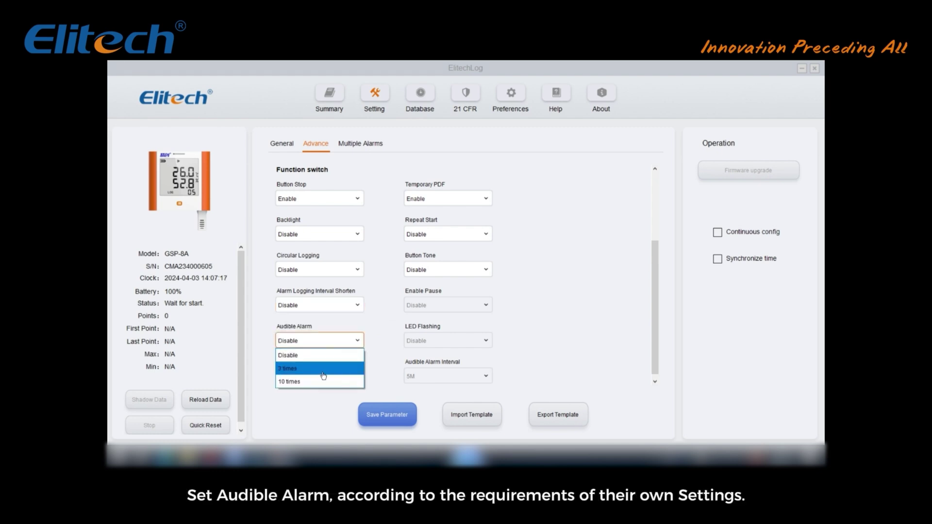
left_click(320, 355)
left_click(367, 147)
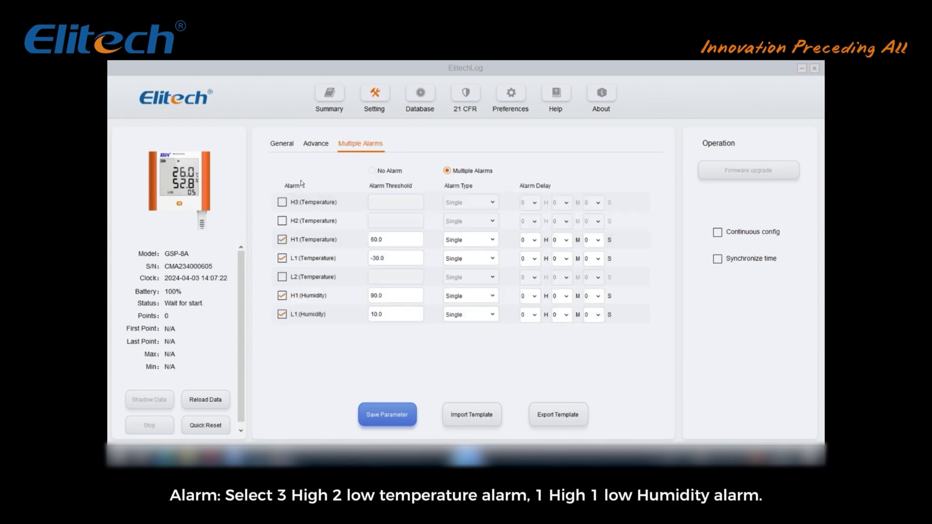
left_click(283, 206)
left_click(279, 222)
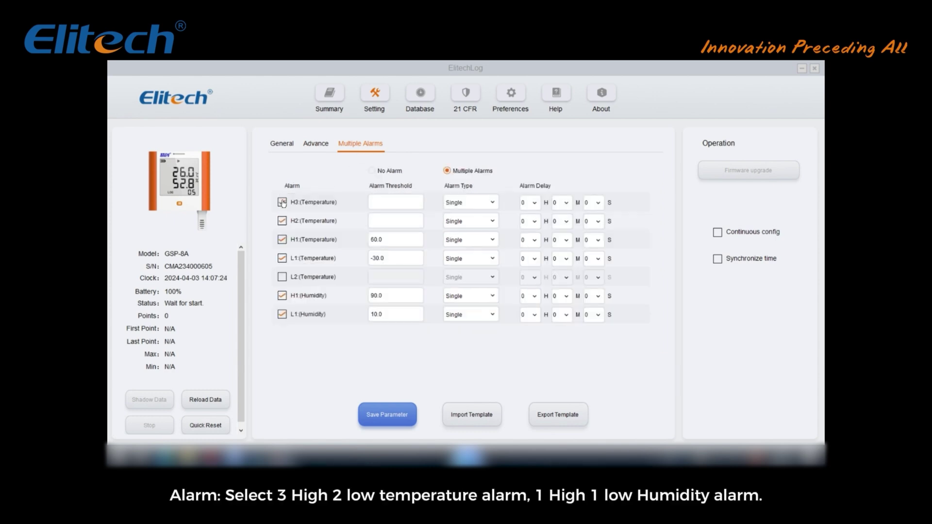
left_click(282, 278)
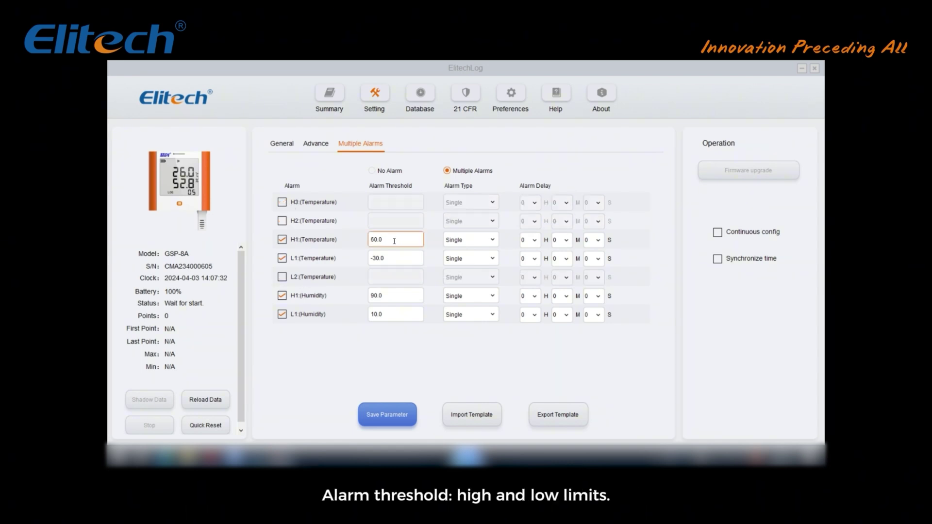
left_click(384, 259)
double_click(384, 259)
left_click(385, 260)
left_click(382, 296)
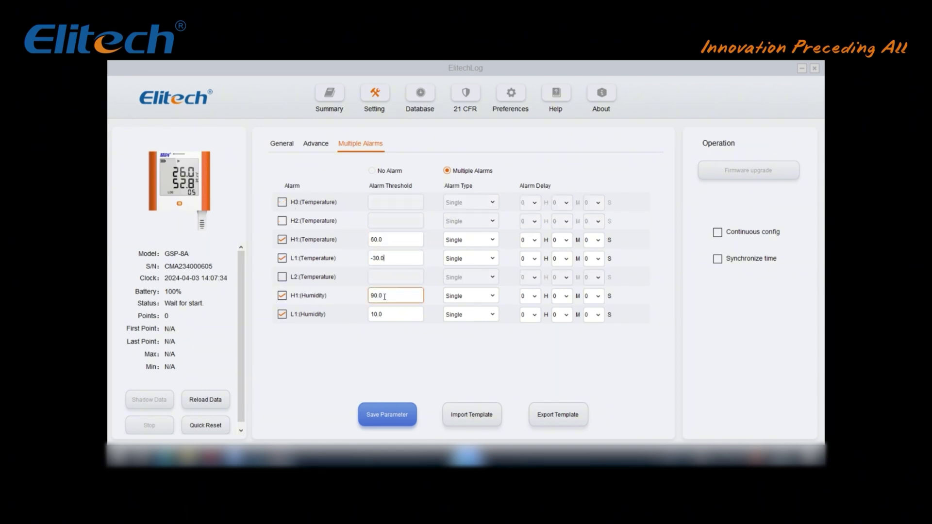
left_click(382, 316)
left_click(467, 242)
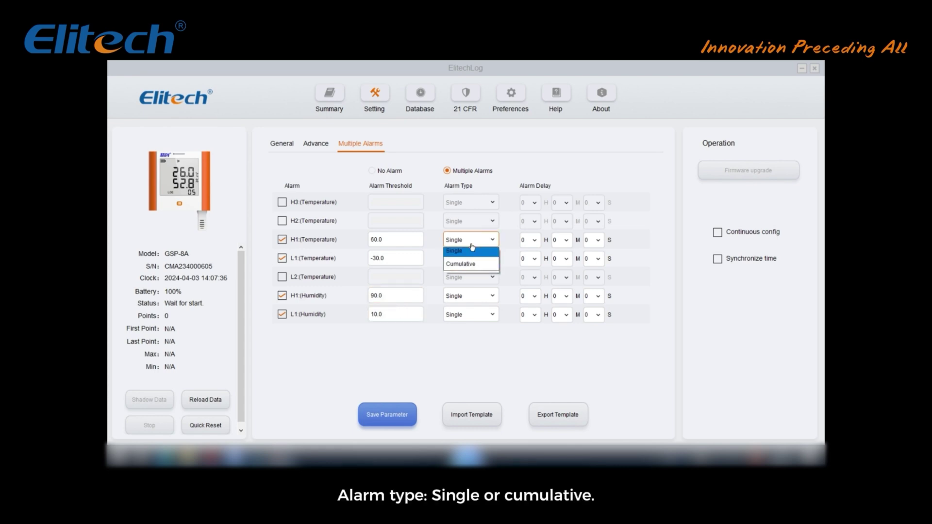
left_click(473, 266)
left_click(468, 240)
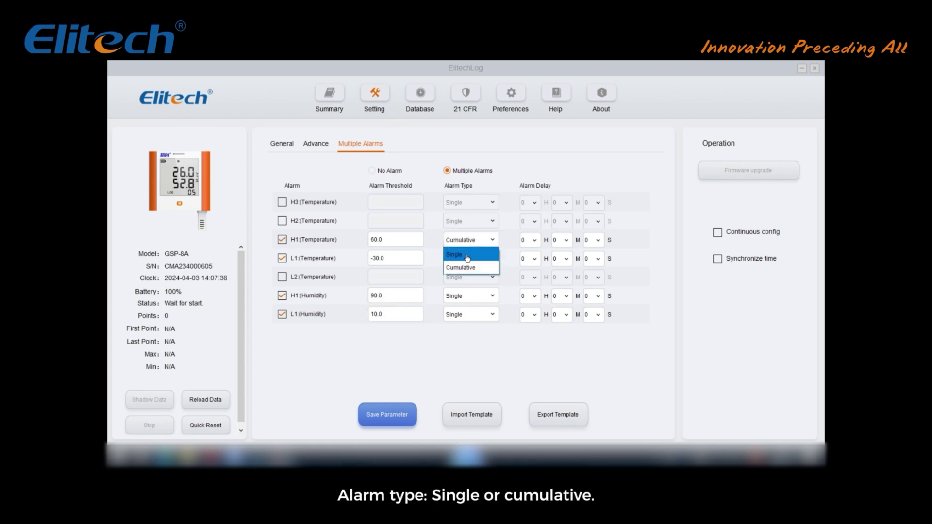
left_click(465, 250)
left_click(595, 241)
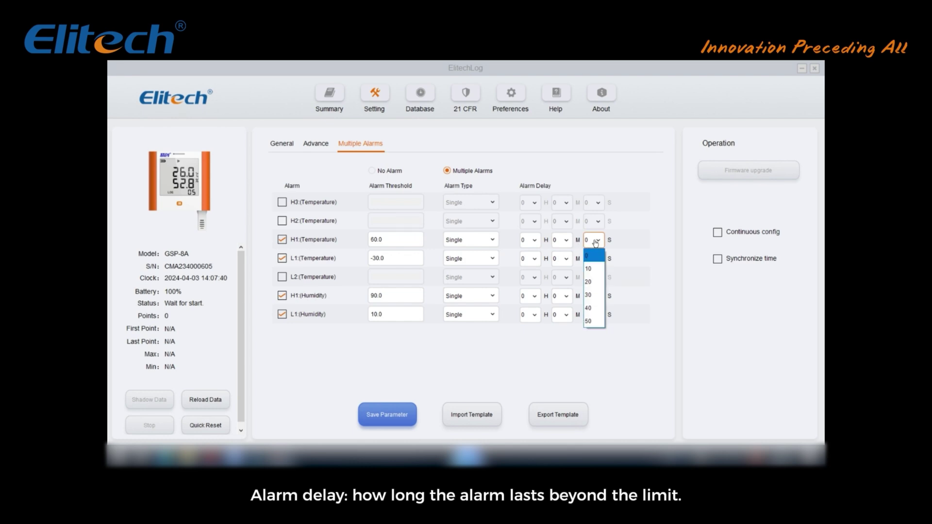
left_click(595, 242)
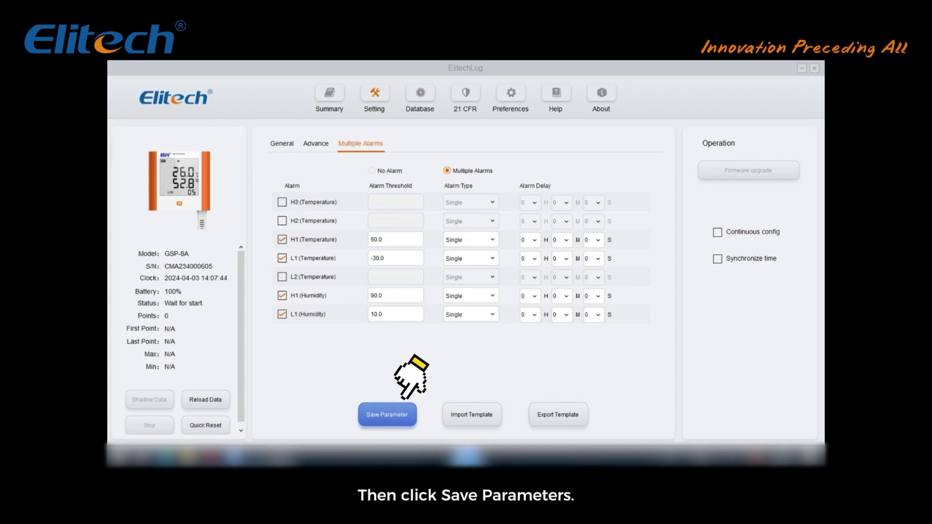
Step: Save the alarm parameters to the GSP-8A logger and confirm the write
left_click(396, 404)
left_click(519, 305)
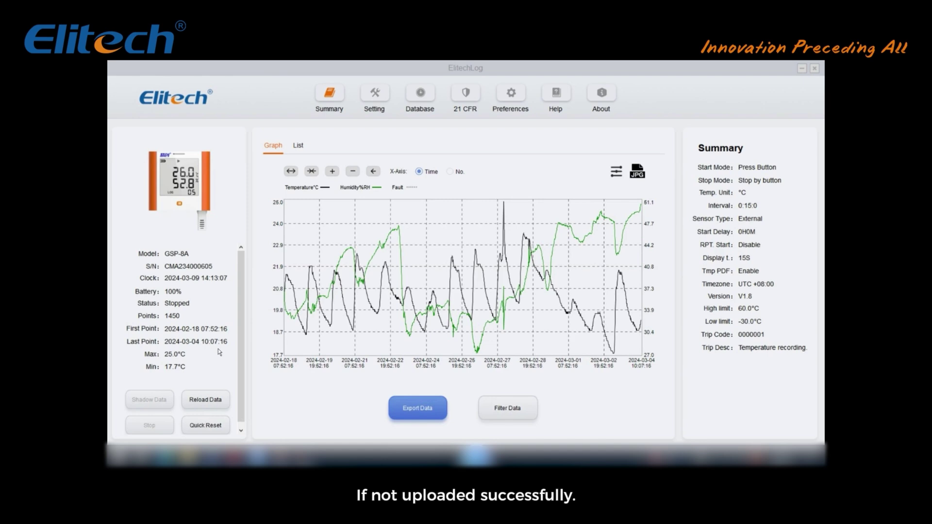
Step: Reload the GSP-8A data, switch to the Graph view, and export it as a PDF report
left_click(201, 399)
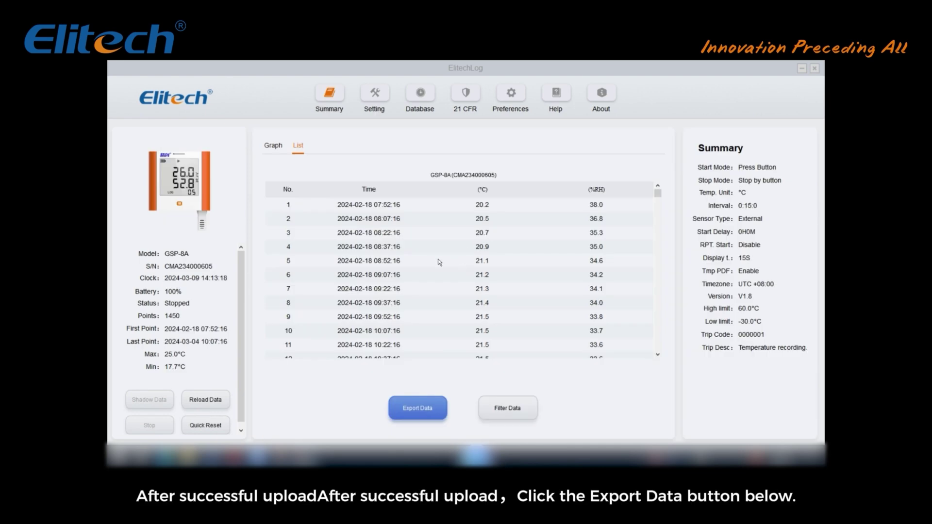
left_click(273, 146)
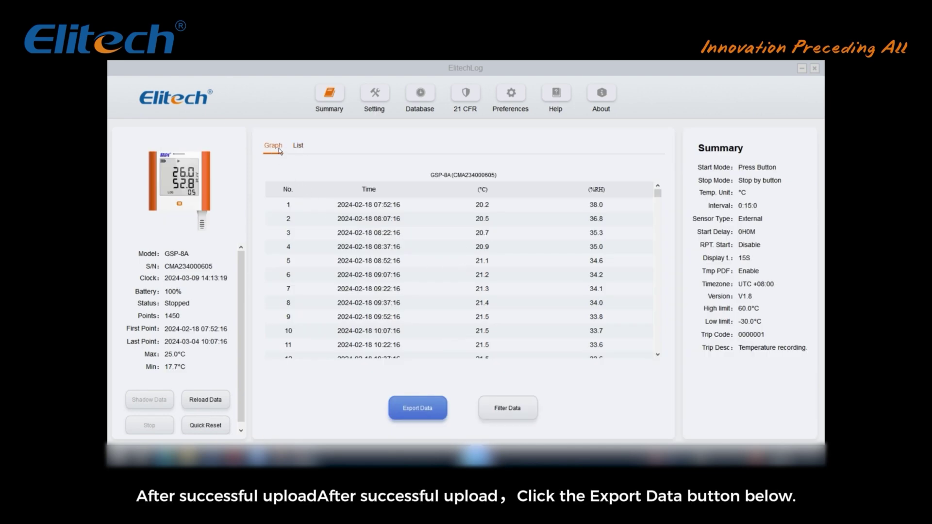
left_click(426, 406)
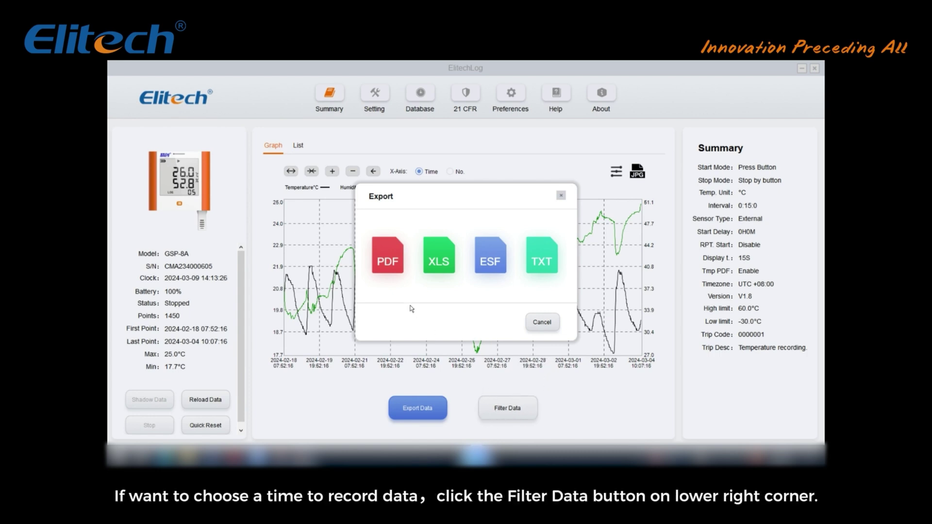
left_click(395, 269)
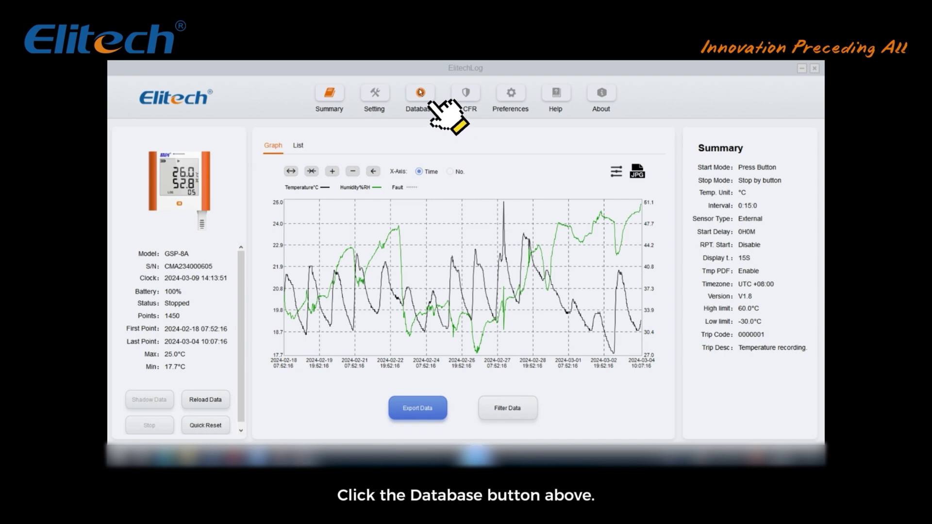
Step: Open the third GSP-8A record from the Database and export it as a PDF report
left_click(420, 92)
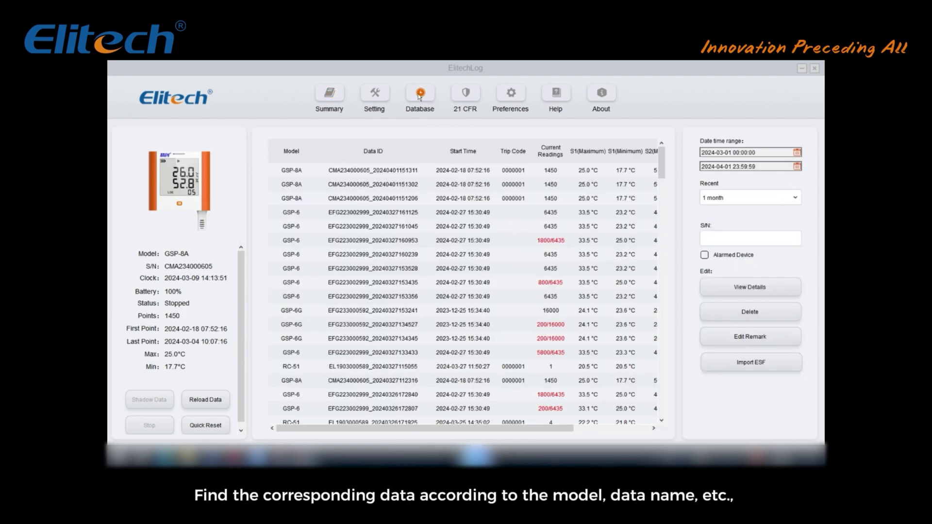
double_click(374, 198)
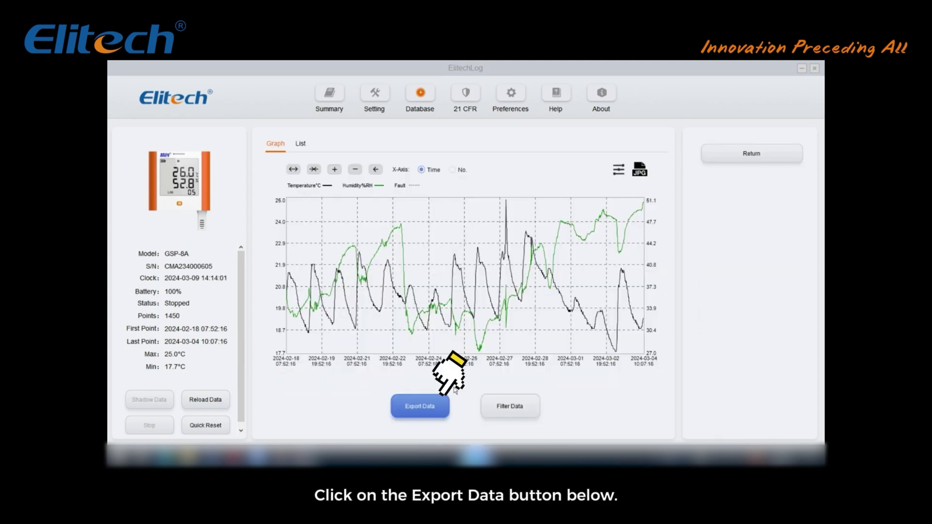
left_click(440, 406)
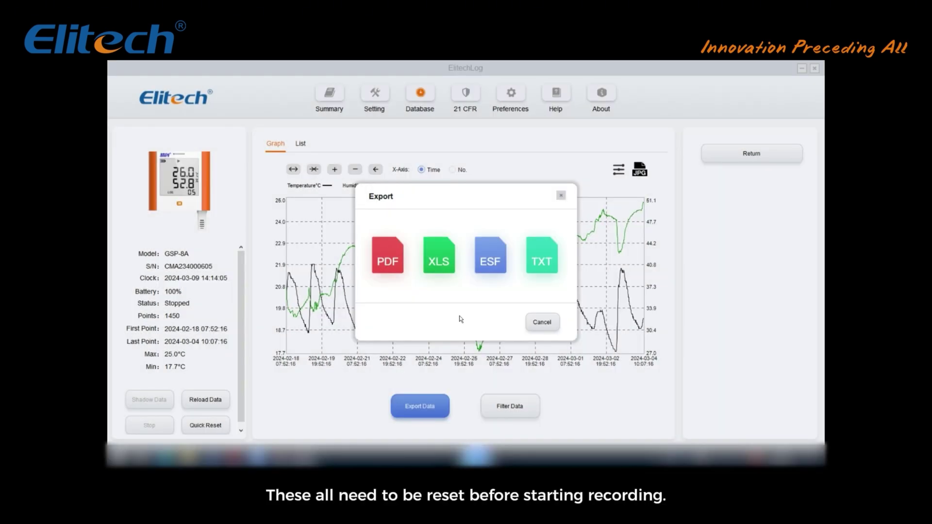
left_click(394, 267)
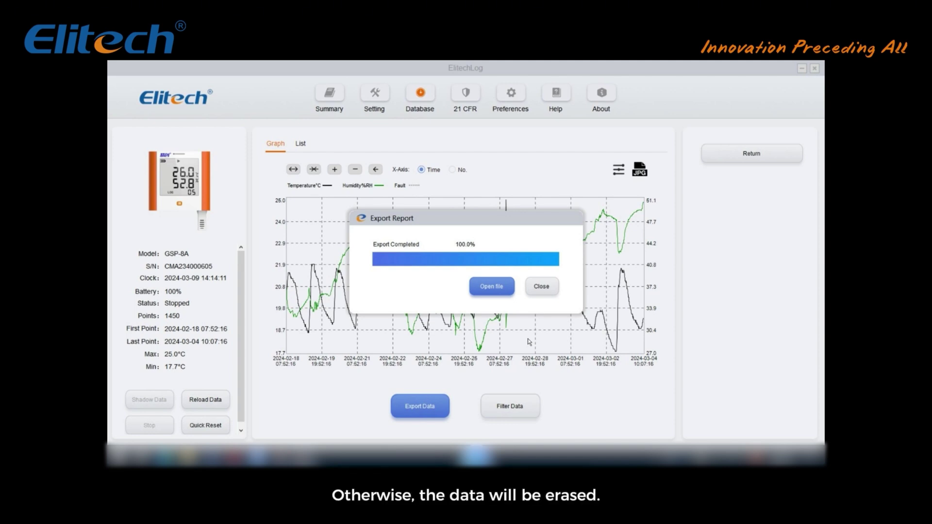
Step: Close the finished export report, then Quick Reset the GSP-8A and confirm clearing its data
left_click(541, 286)
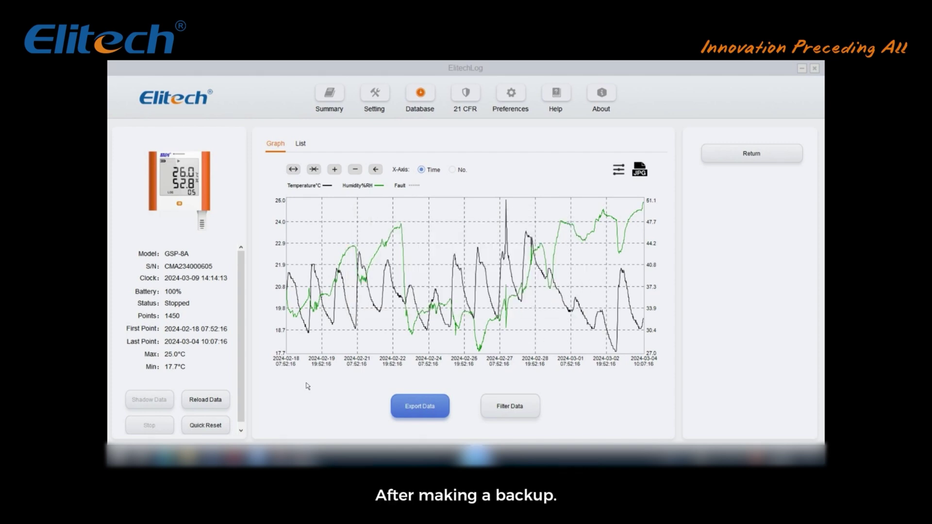
left_click(215, 427)
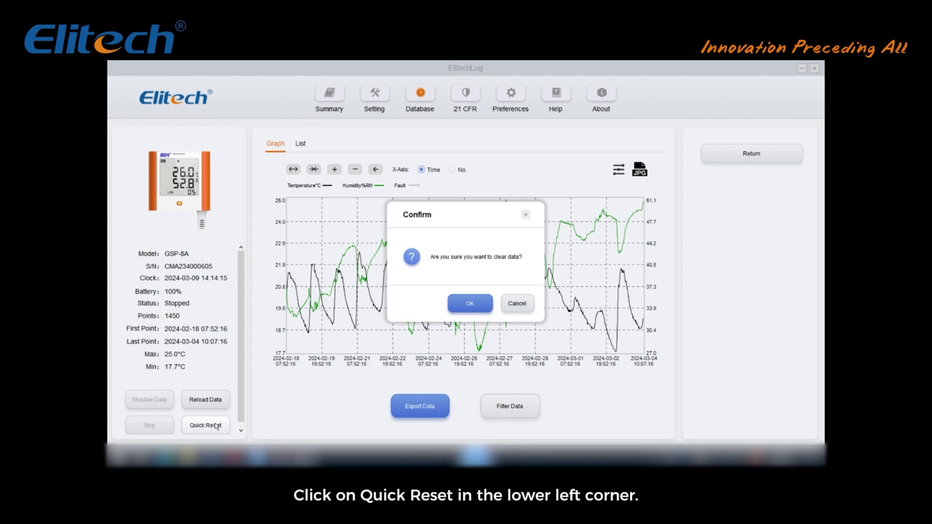
left_click(463, 302)
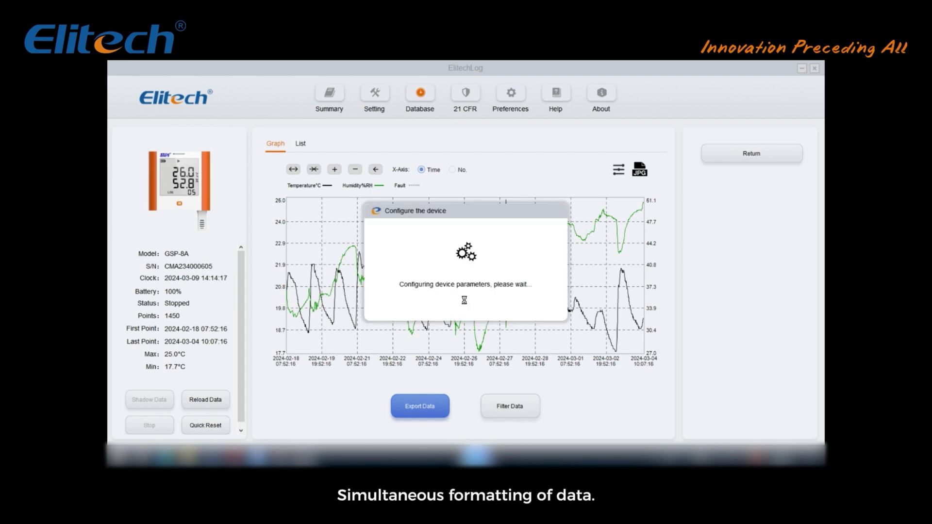